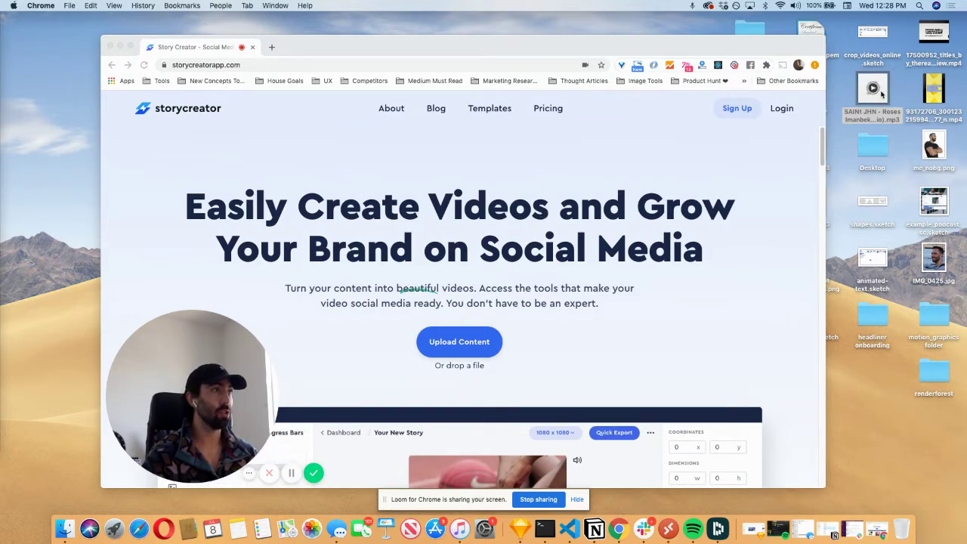
Upload the song mp3 into a new 1080 x 1080 story and play it to preview the track.
left_click_drag(882, 93, 500, 240)
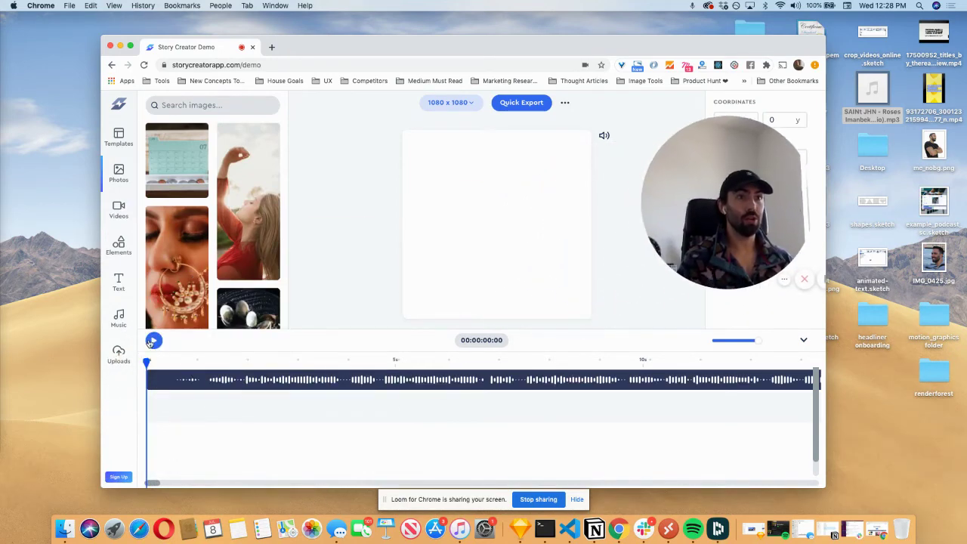
left_click(153, 340)
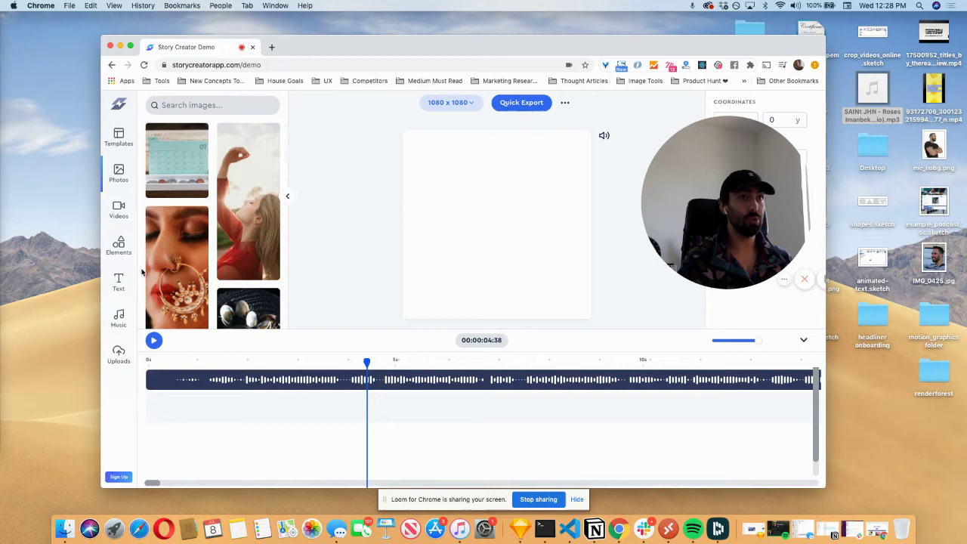
Search the stock photos for 'roses' and add the second result to the canvas.
scroll(182, 189, "down", 1)
left_click(195, 105)
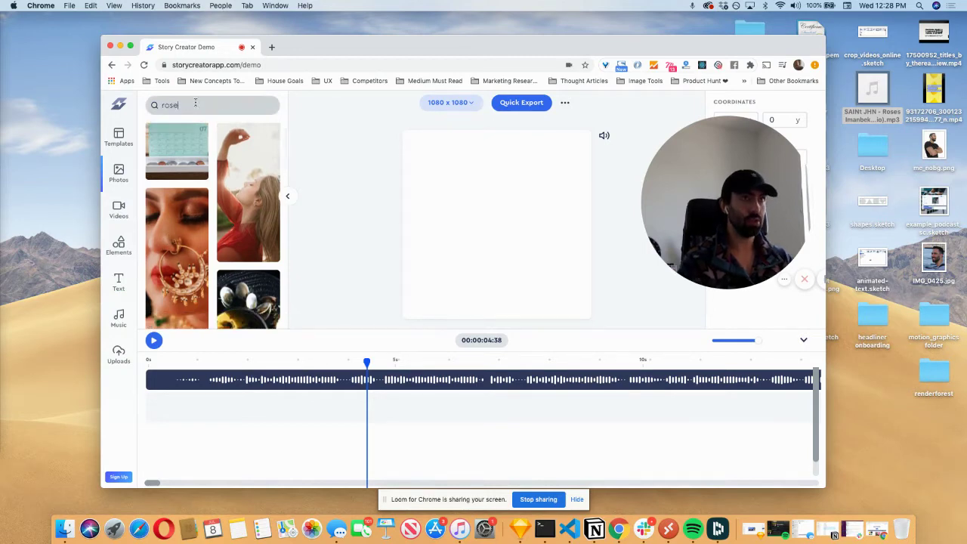
key("Return")
left_click(270, 172)
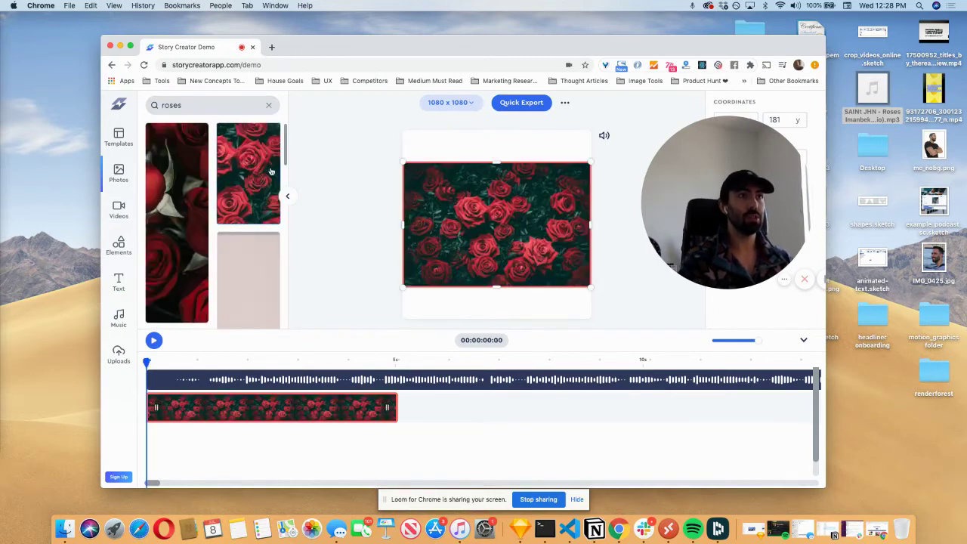
Stretch the roses photo to fill the square canvas and show the design elements.
left_click_drag(497, 161, 495, 129)
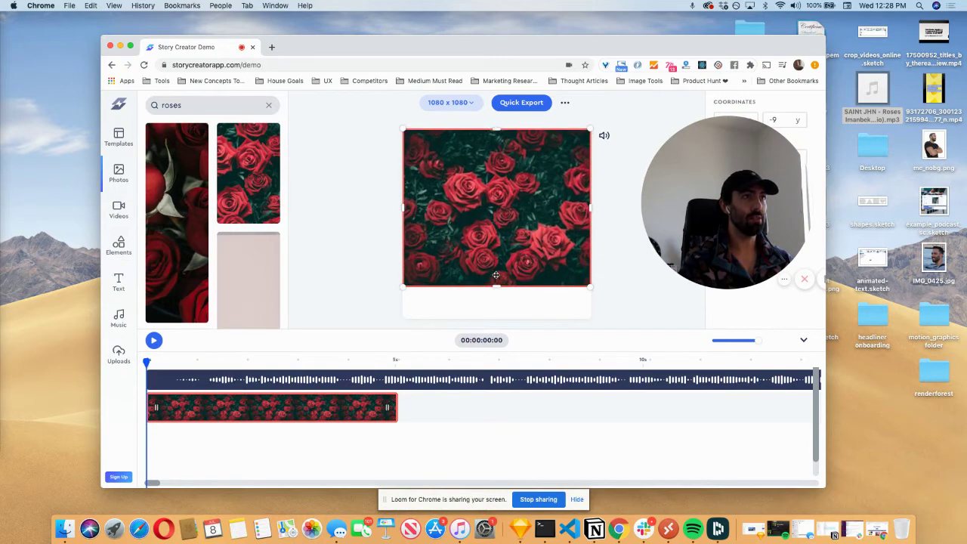
left_click_drag(495, 286, 494, 324)
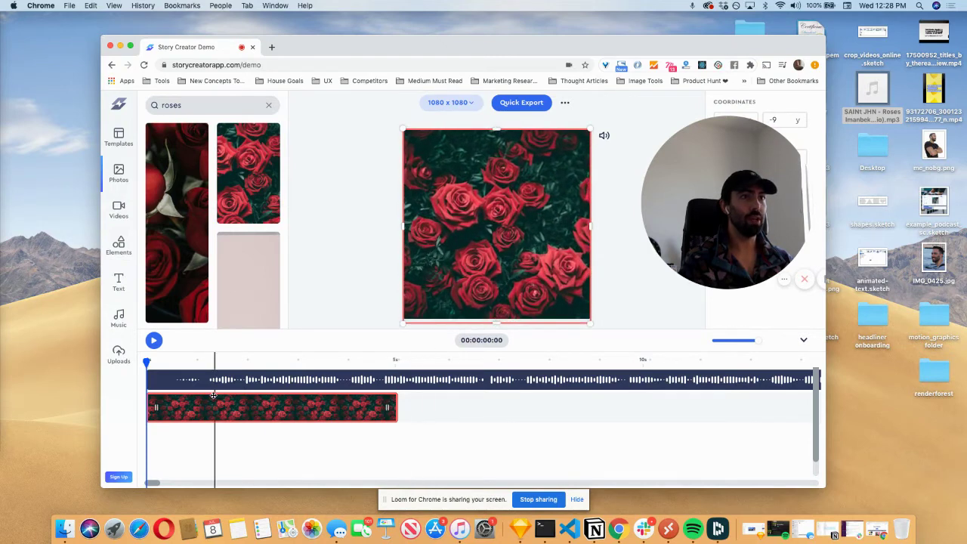
left_click(118, 247)
Add a waveform visualizer and enlarge it to span the full canvas width.
left_click(169, 195)
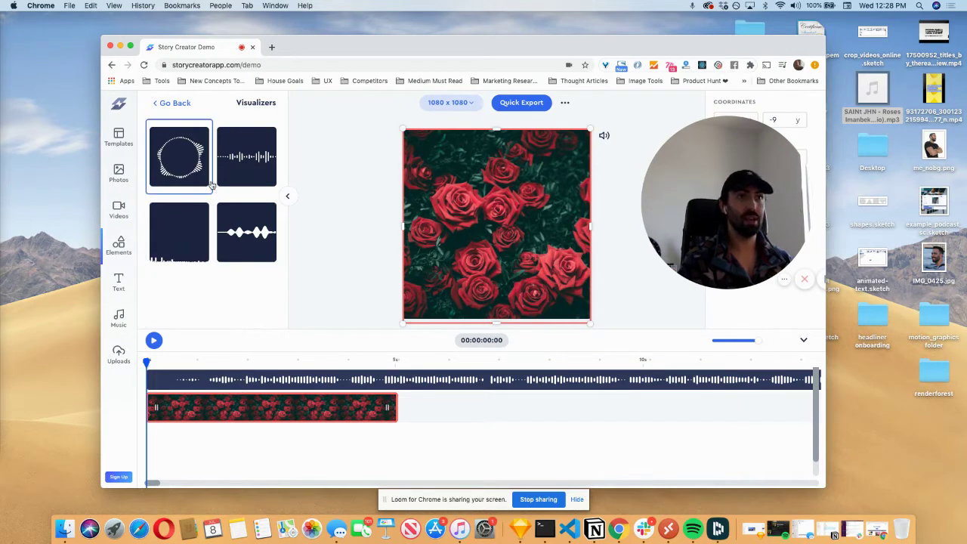
left_click(231, 162)
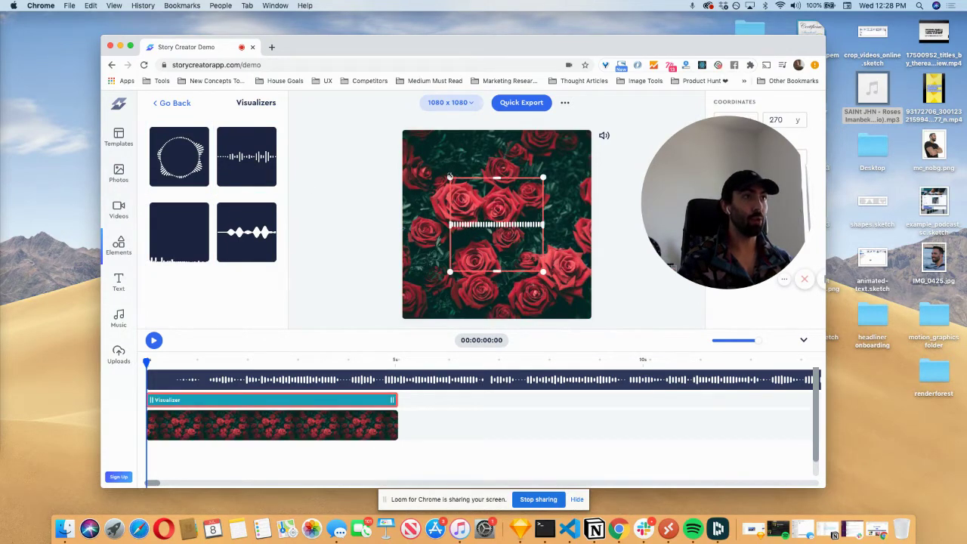
left_click_drag(450, 177, 403, 131)
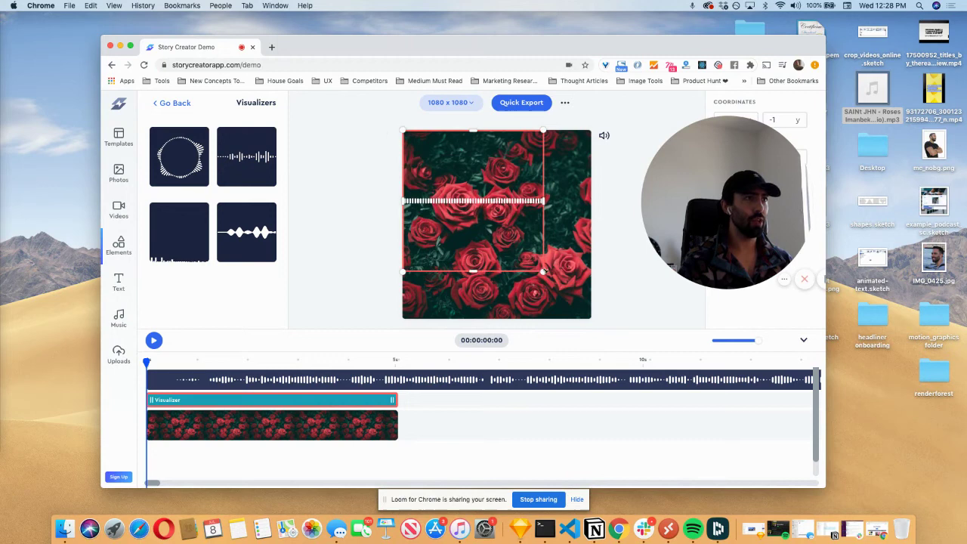
left_click_drag(544, 271, 599, 319)
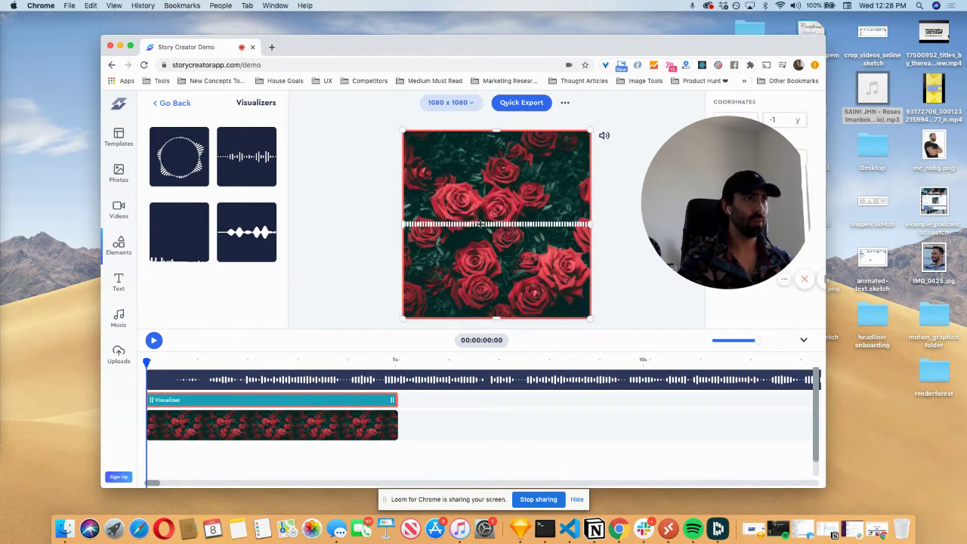
Preview the visualizer playing, then stop and return the playhead to 4 seconds.
left_click(153, 341)
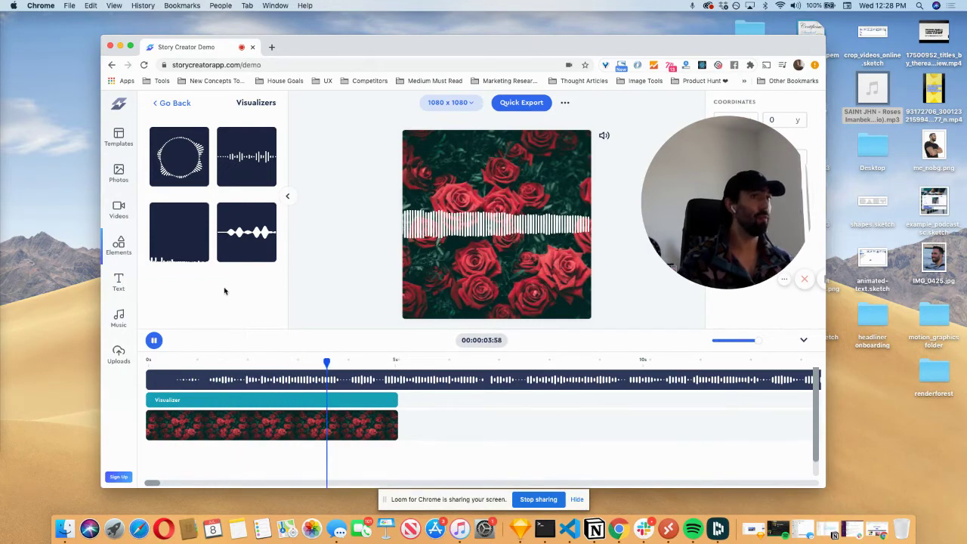
left_click(152, 342)
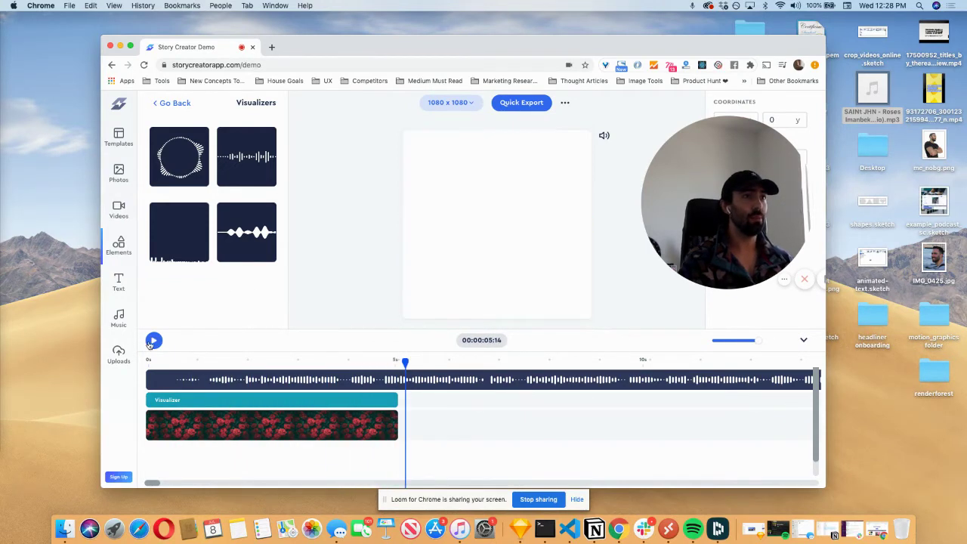
left_click(348, 361)
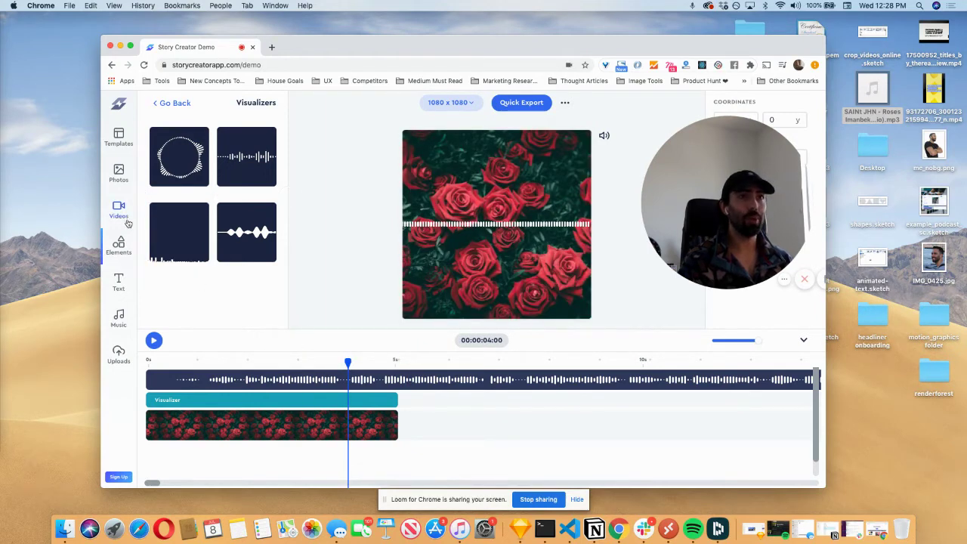
Add the Super Fresh text template and jump to 1.78 seconds to see it.
left_click(116, 282)
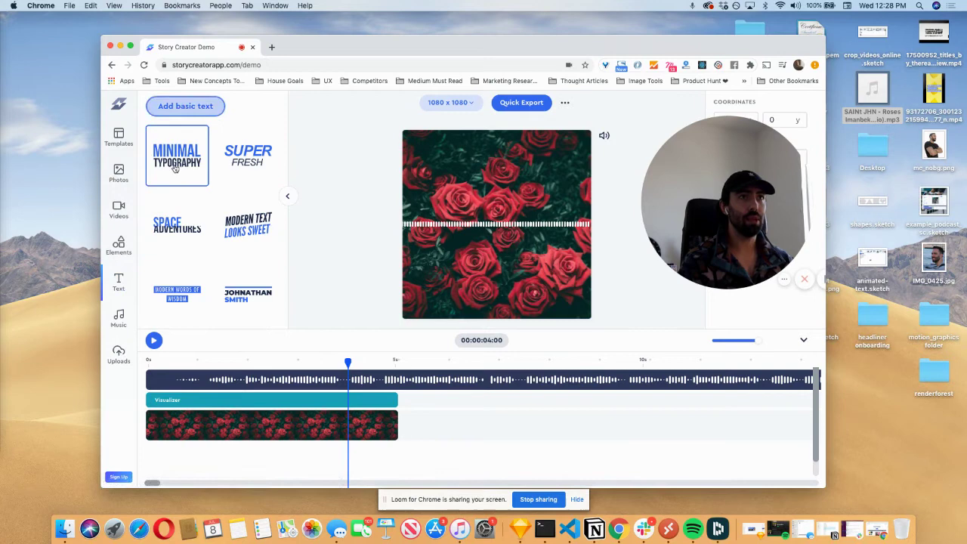
left_click(243, 166)
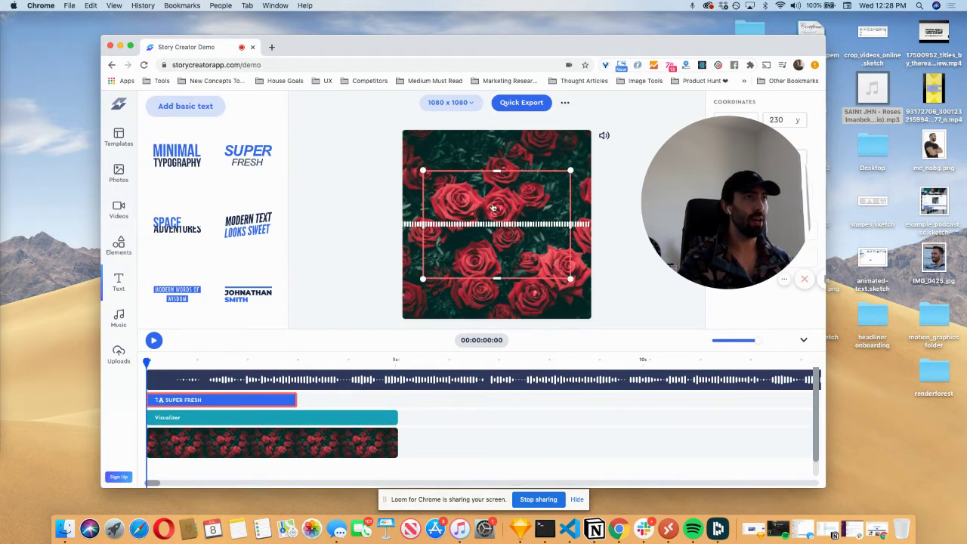
left_click(495, 173)
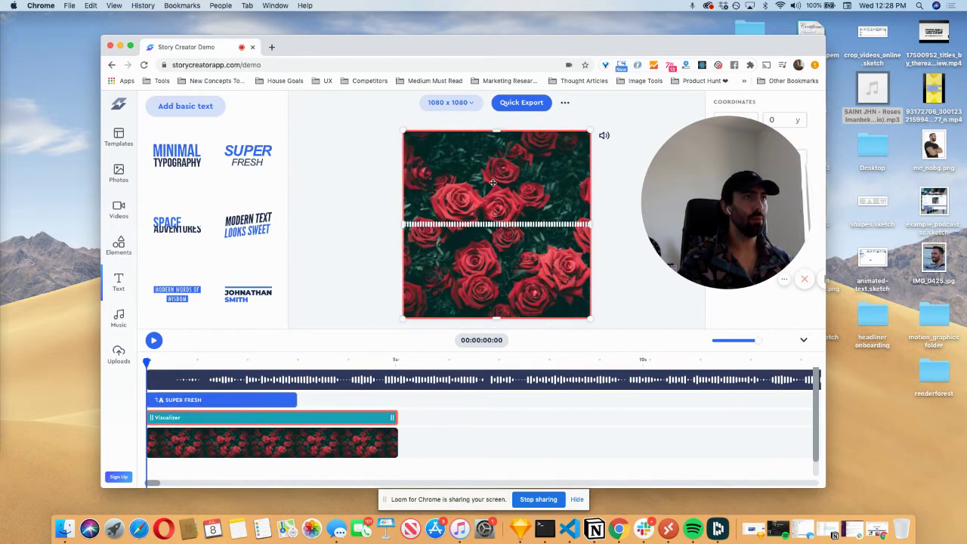
left_click(236, 361)
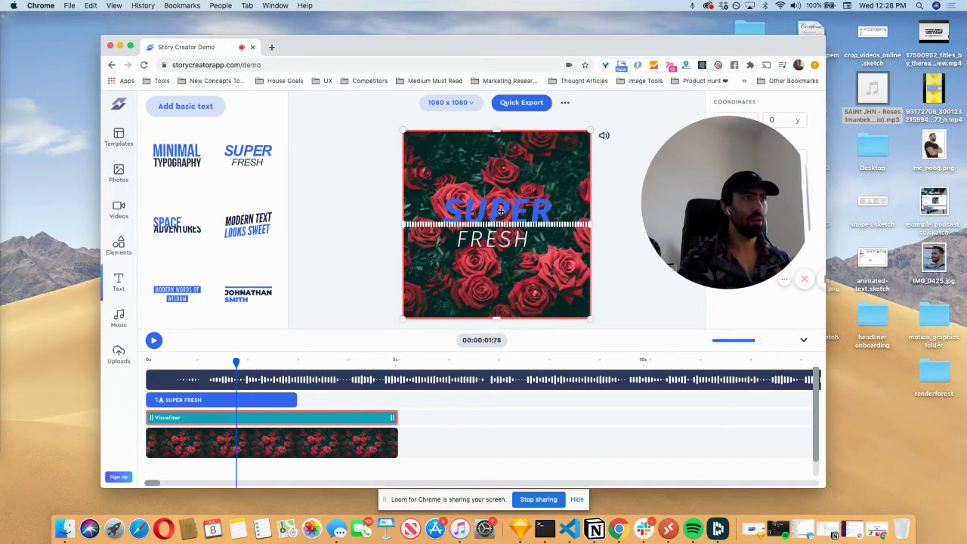
Move the waveform visualizer to the bottom edge, centre SUPER FRESH, and replay from the start.
left_click_drag(500, 211, 506, 176)
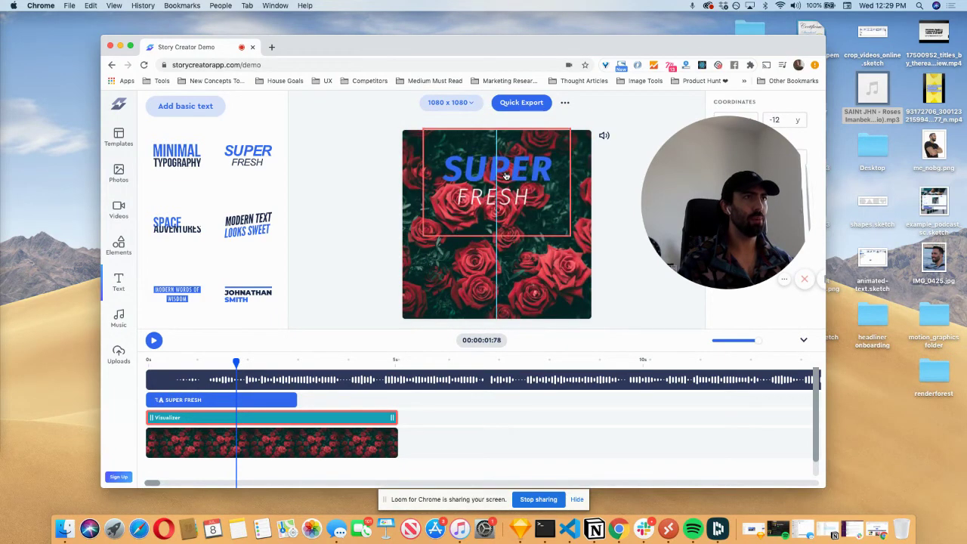
left_click(506, 175)
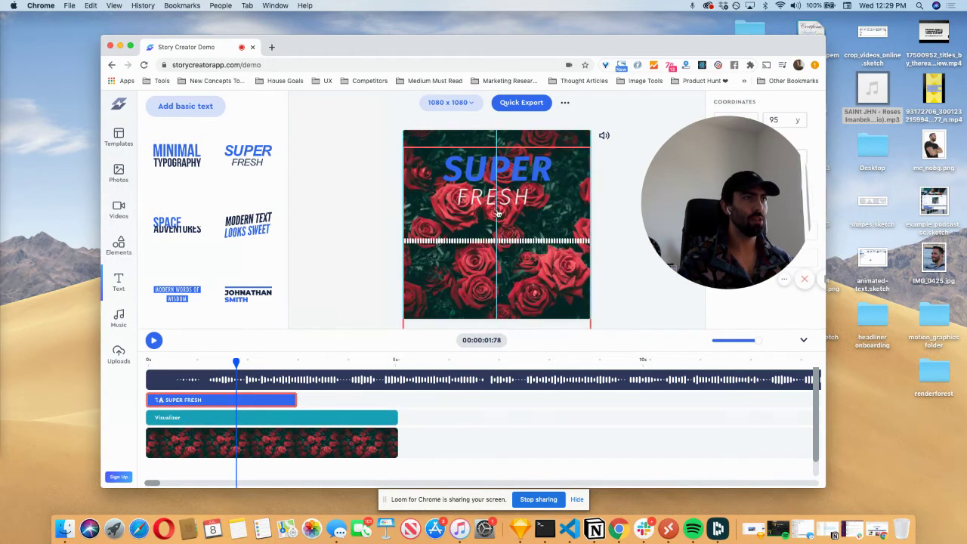
left_click_drag(498, 215, 496, 269)
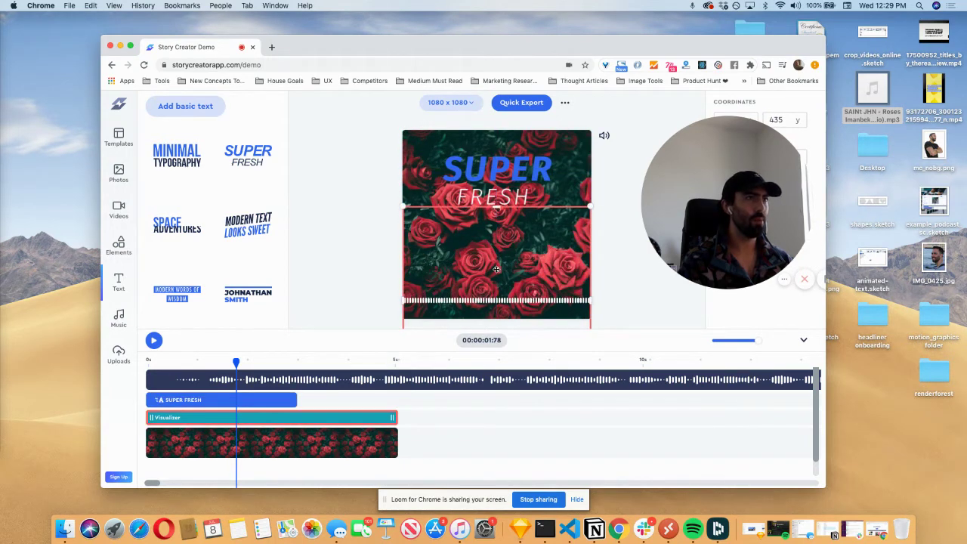
left_click_drag(506, 174, 506, 203)
left_click(350, 240)
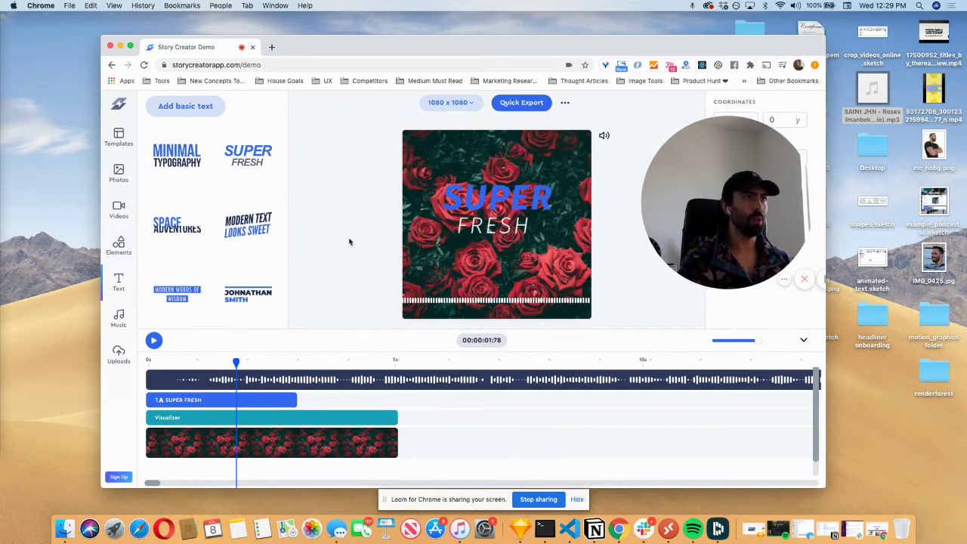
left_click(159, 360)
left_click(154, 341)
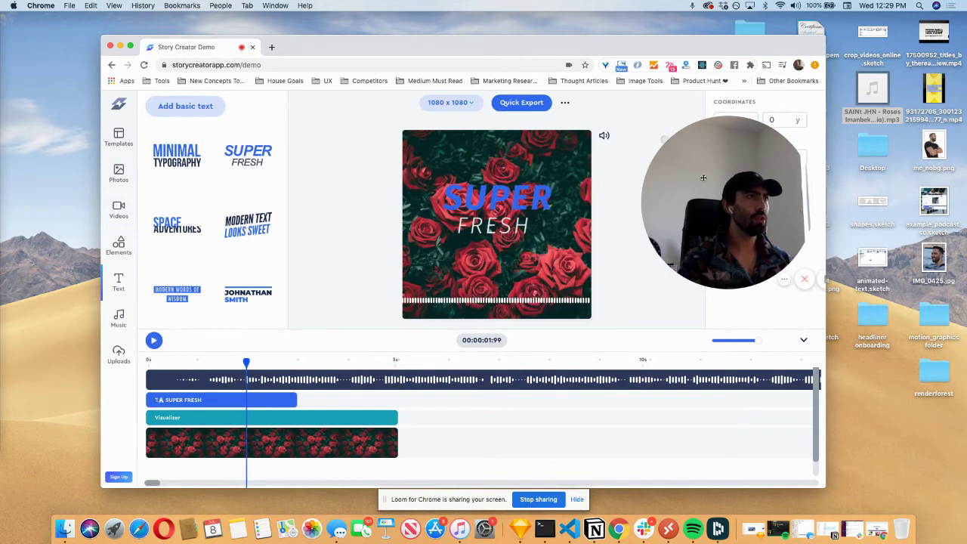
Change the title's text lines from SUPER FRESH to NEW and ALBUM.
left_click_drag(703, 178, 166, 215)
left_click(497, 211)
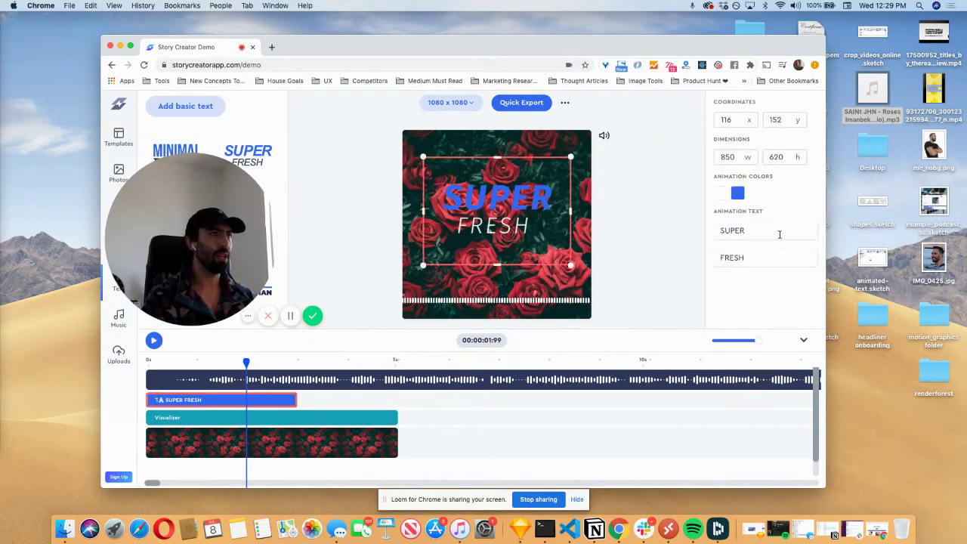
left_click(779, 233)
double_click(776, 232)
type("NEW")
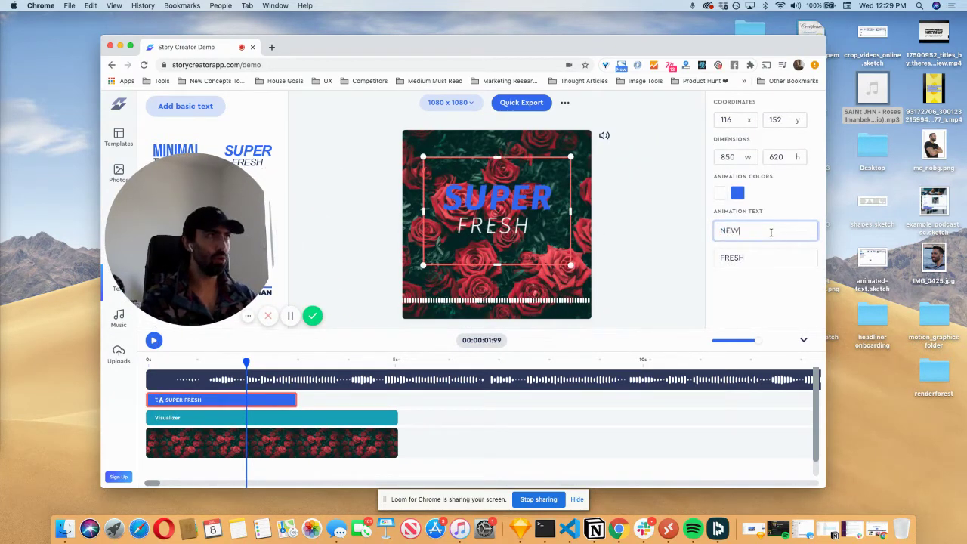
key("Tab")
type("ALBU")
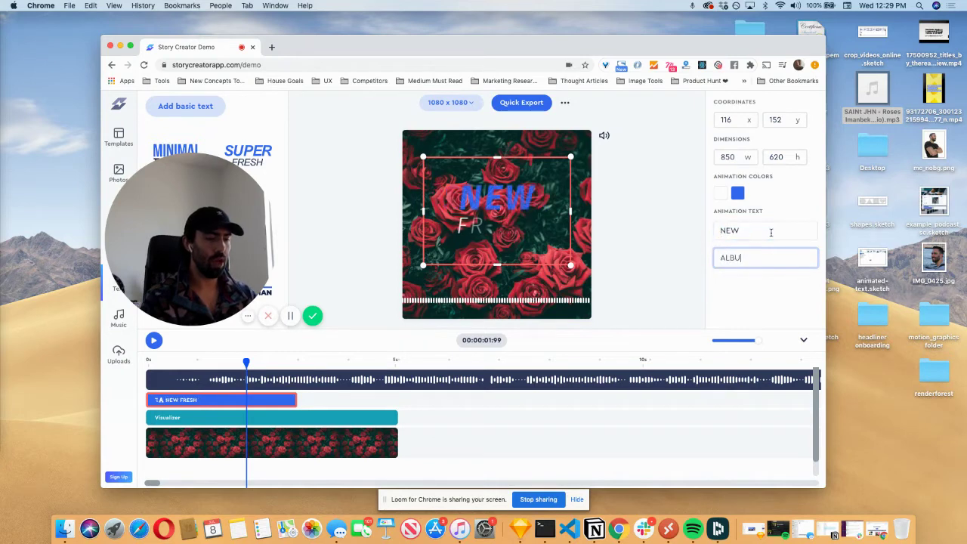
type("M")
left_click(753, 281)
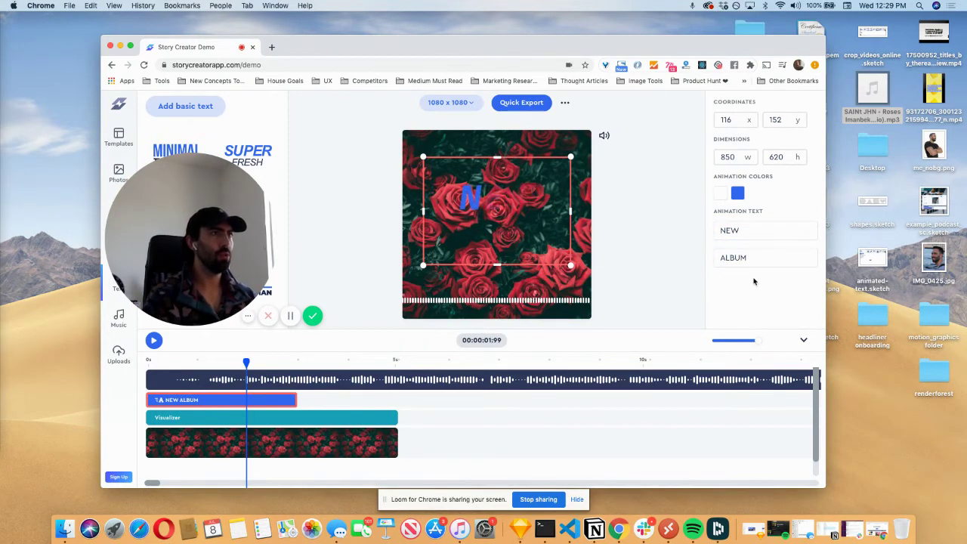
Play the story from near the start to preview the NEW ALBUM title, then stop.
left_click(159, 357)
left_click(153, 341)
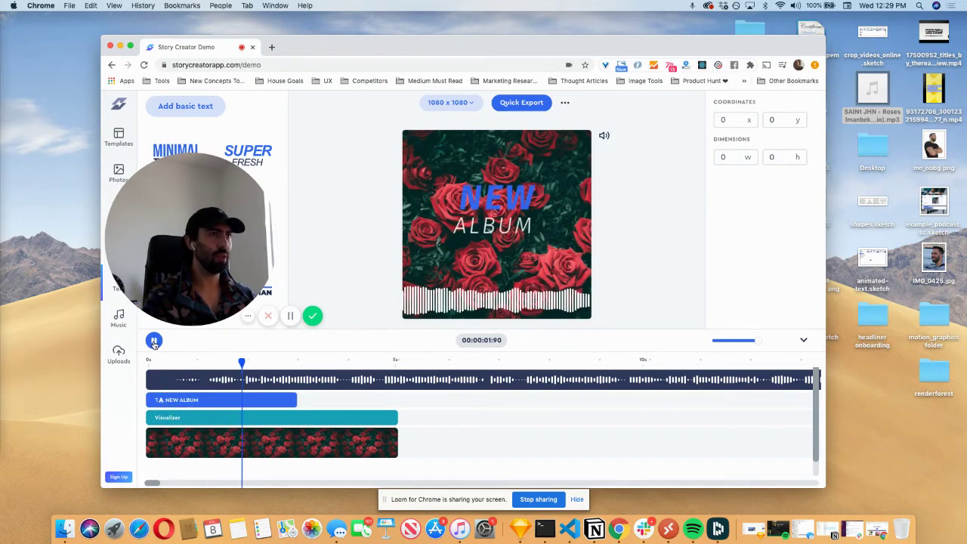
left_click(153, 341)
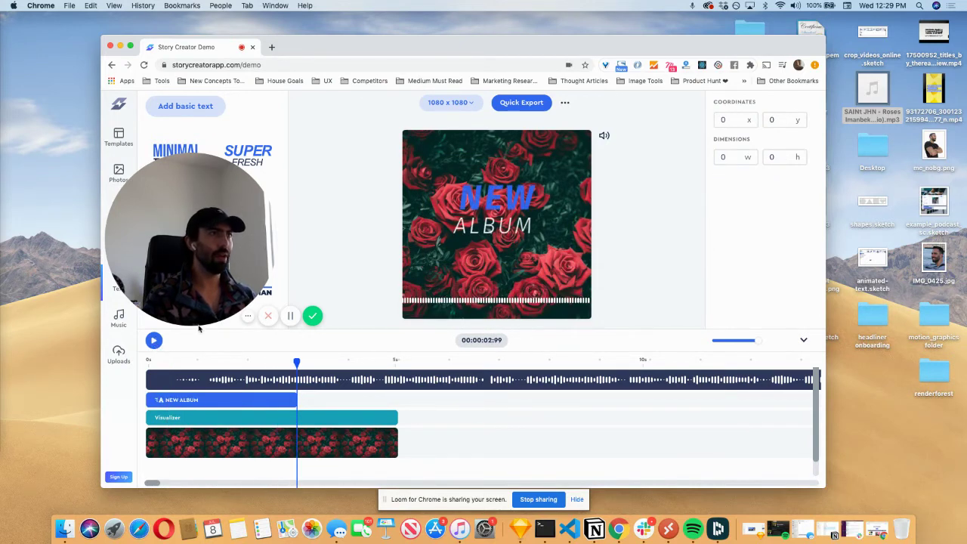
left_click_drag(199, 321, 743, 313)
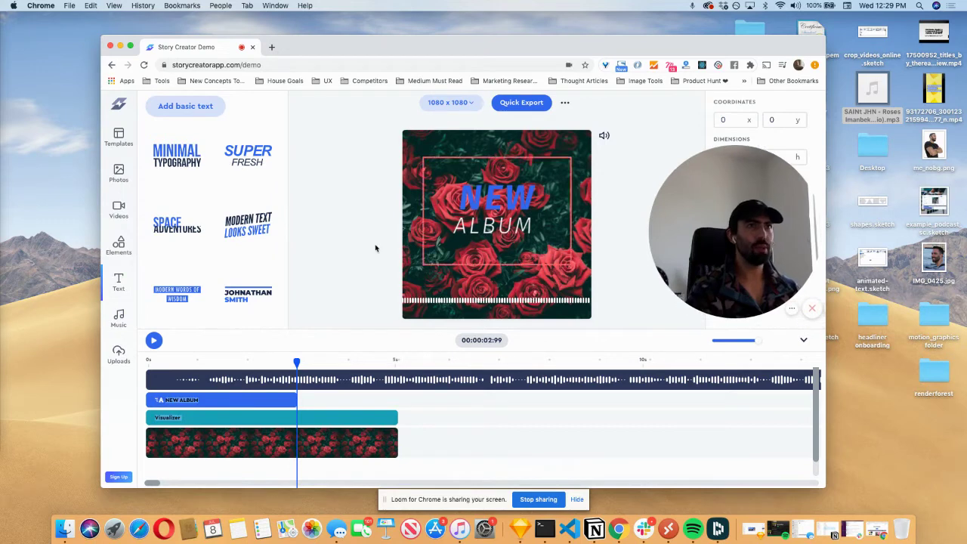
Add a basic text layer, move it to the top of the canvas, and make it white.
left_click(174, 106)
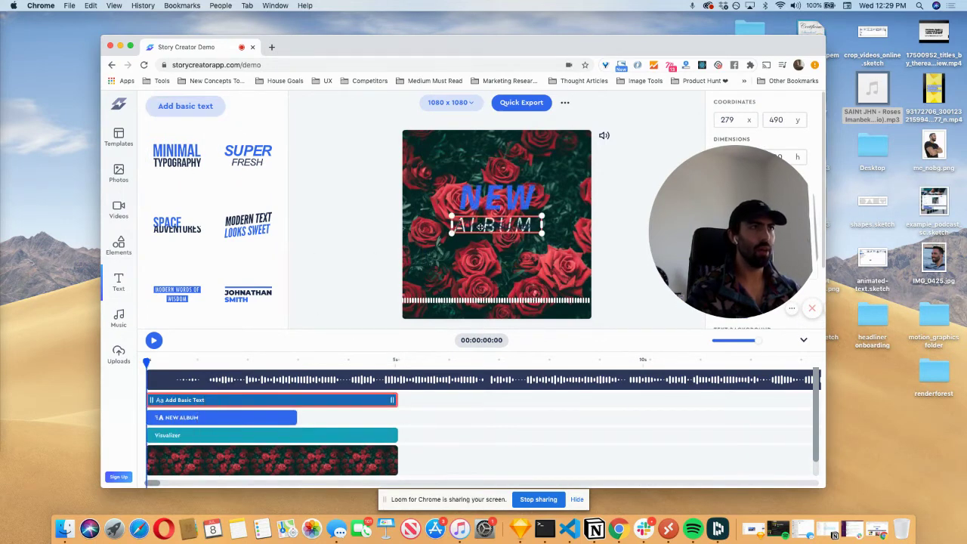
left_click_drag(491, 225, 451, 146)
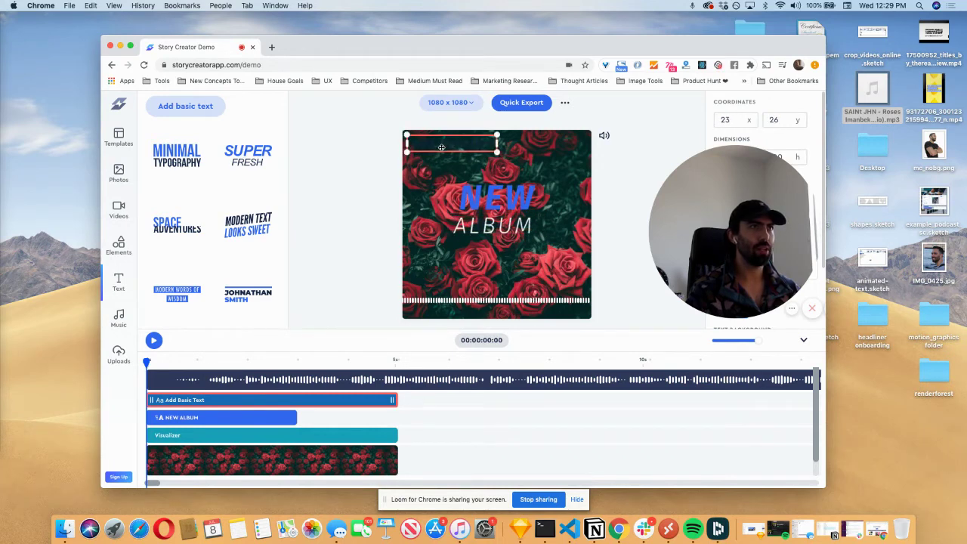
left_click_drag(731, 230, 219, 253)
scroll(788, 307, "down", 2)
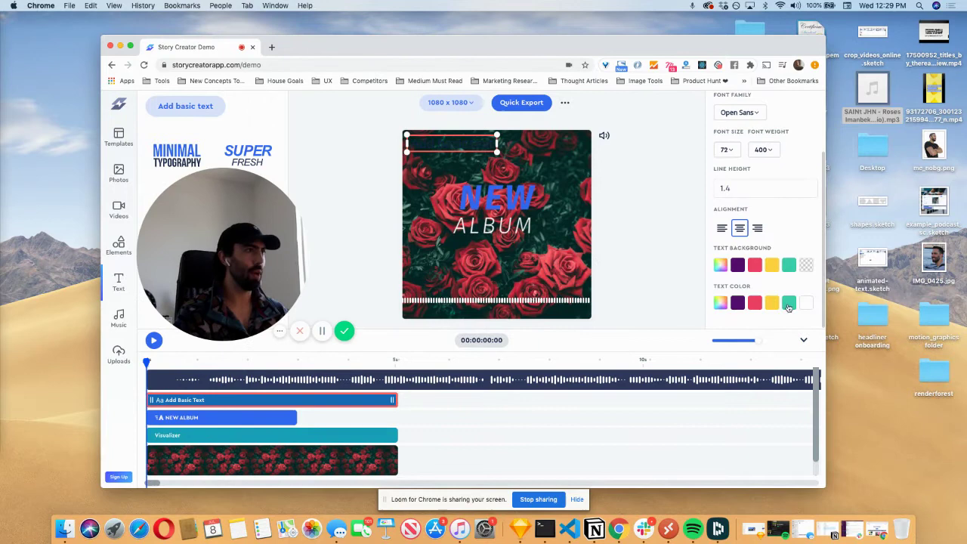
left_click(805, 303)
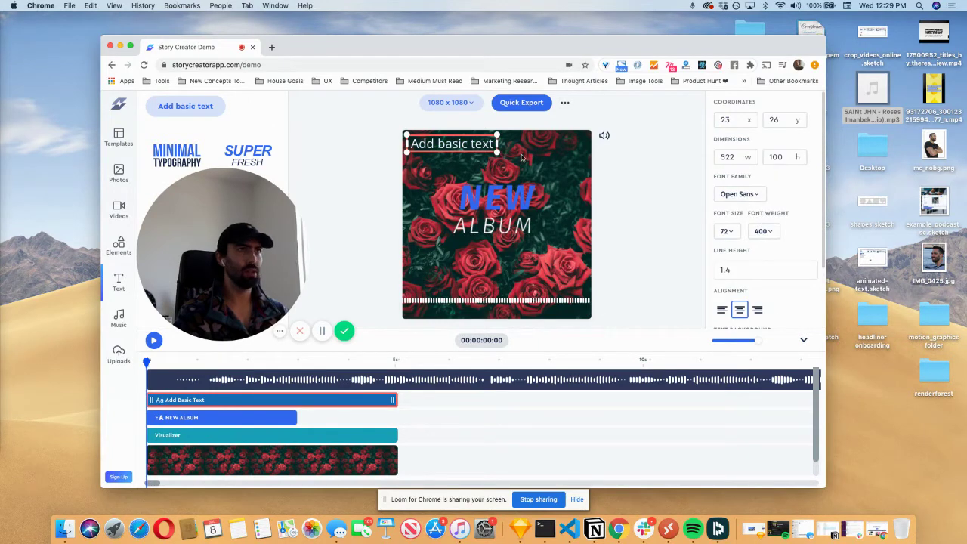
Change the text to NEW MUSIC FRIDAY with font weight 800, widened onto one line.
double_click(452, 143)
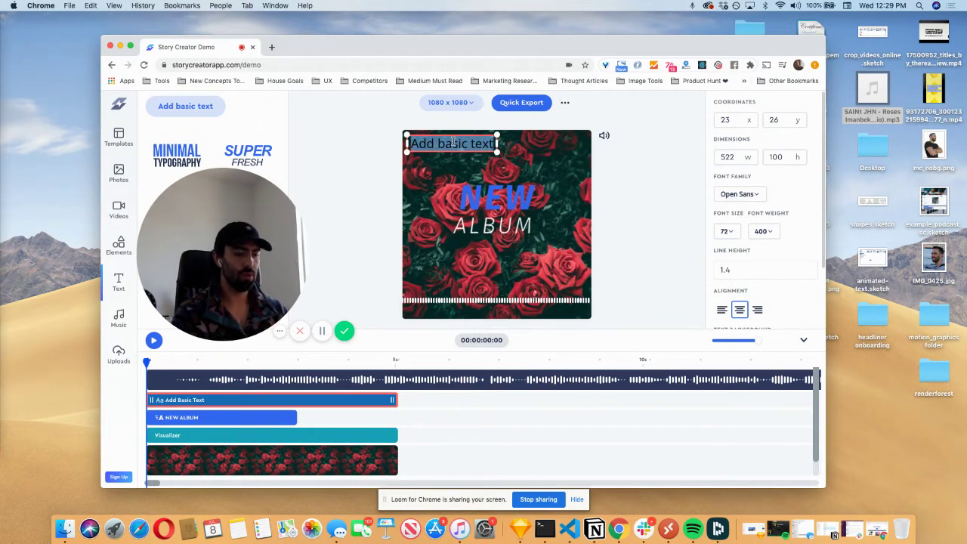
type("NE")
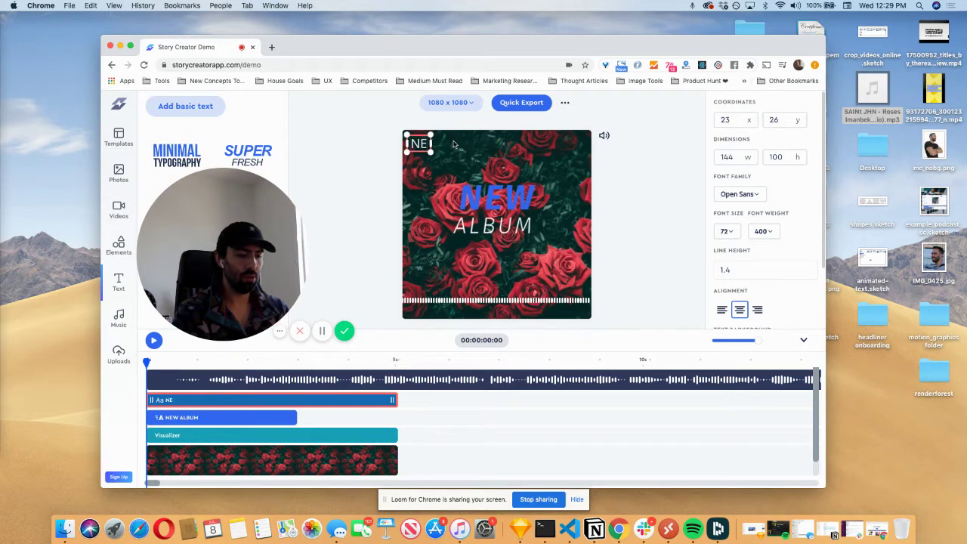
type("W MUSIC FRI")
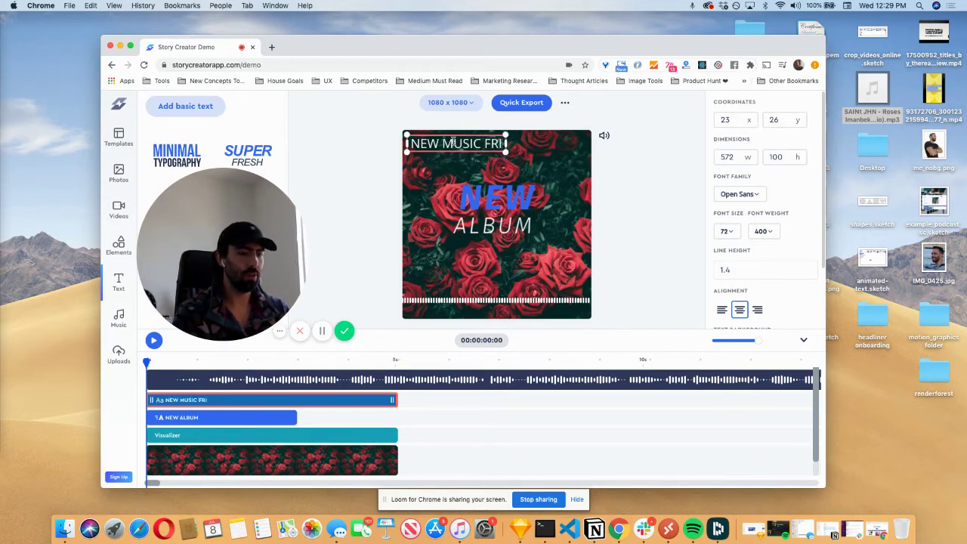
type("DAY")
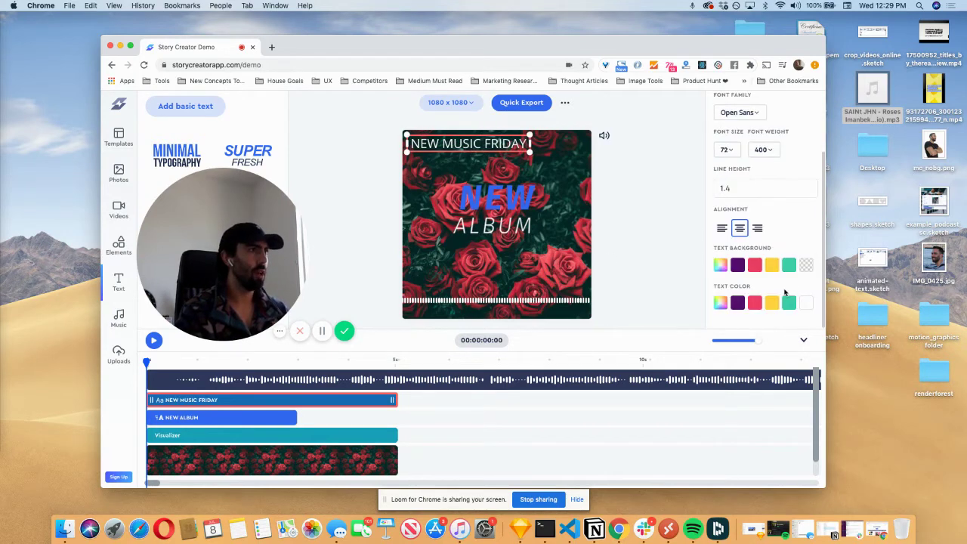
left_click(767, 233)
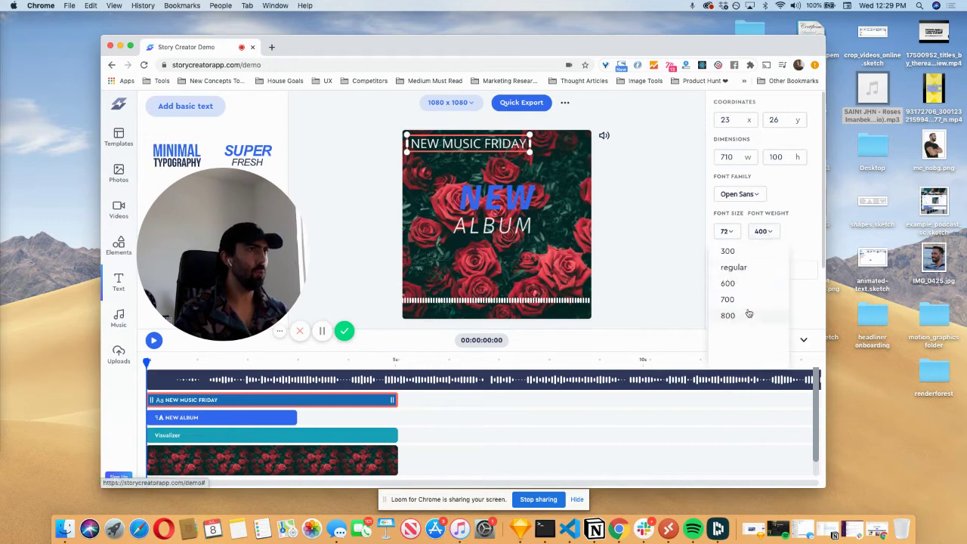
left_click(748, 313)
left_click_drag(530, 142, 539, 143)
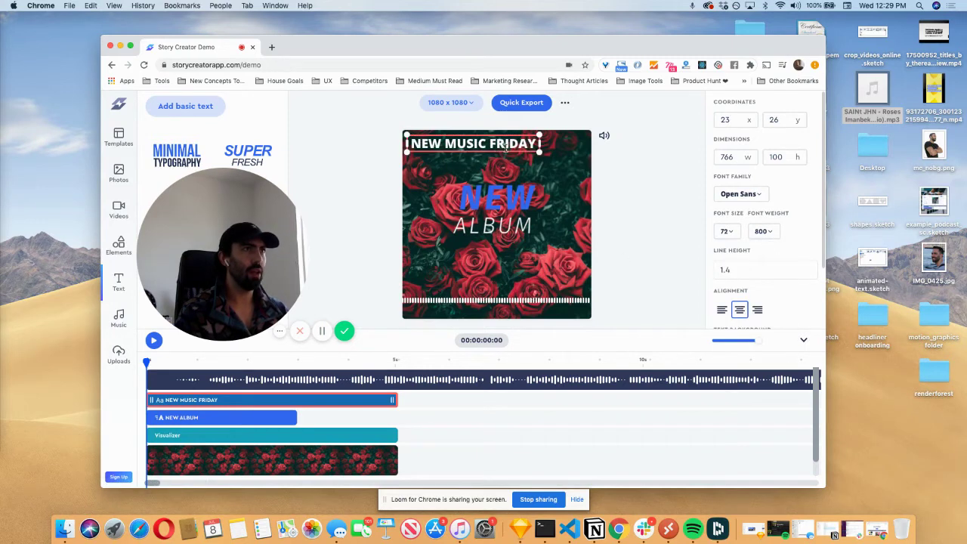
left_click_drag(467, 151, 488, 145)
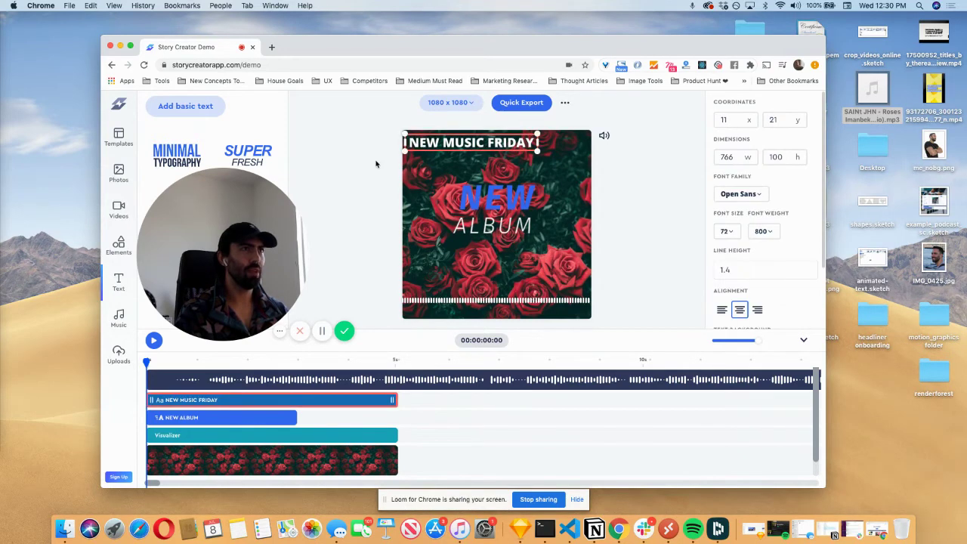
Preview the header, centre NEW MUSIC FRIDAY at the top, and delete the bottom waveform visualizer.
left_click(374, 196)
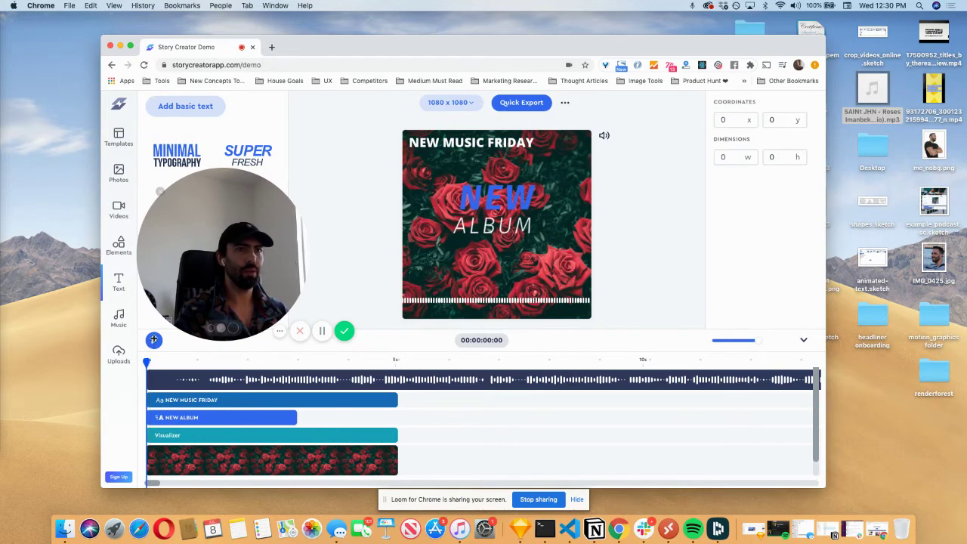
left_click(154, 341)
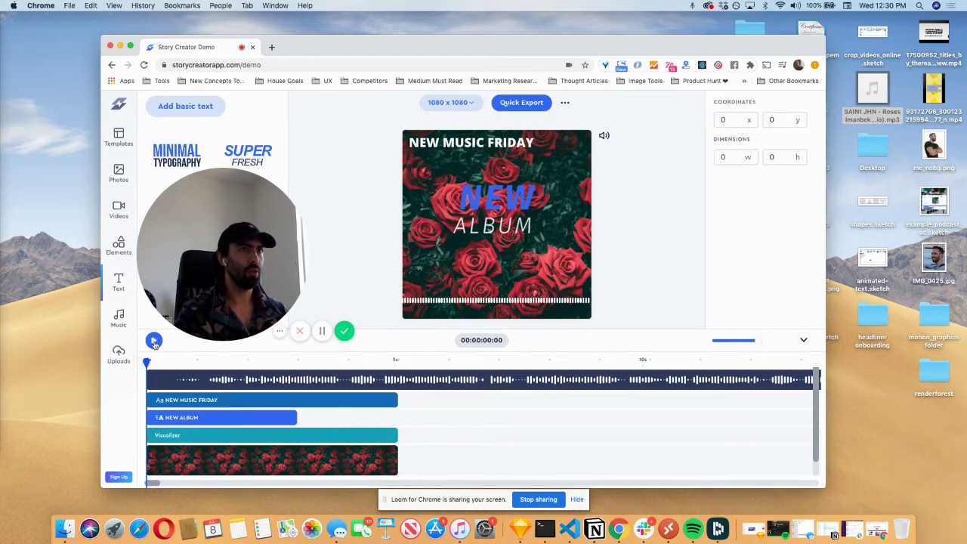
left_click(153, 342)
left_click(469, 144)
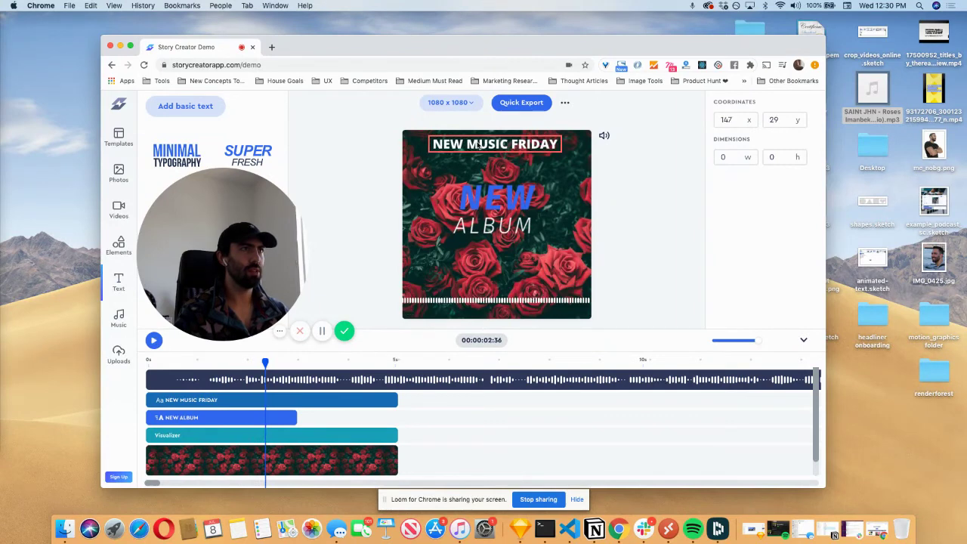
left_click(459, 302)
key("Delete")
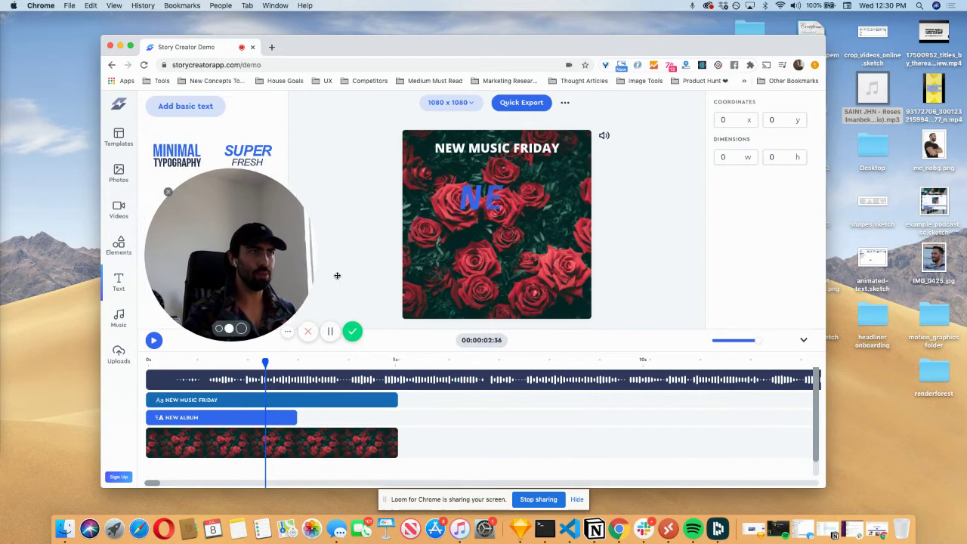
Add the circular visualizer and enlarge it around the NEW ALBUM text.
left_click(118, 246)
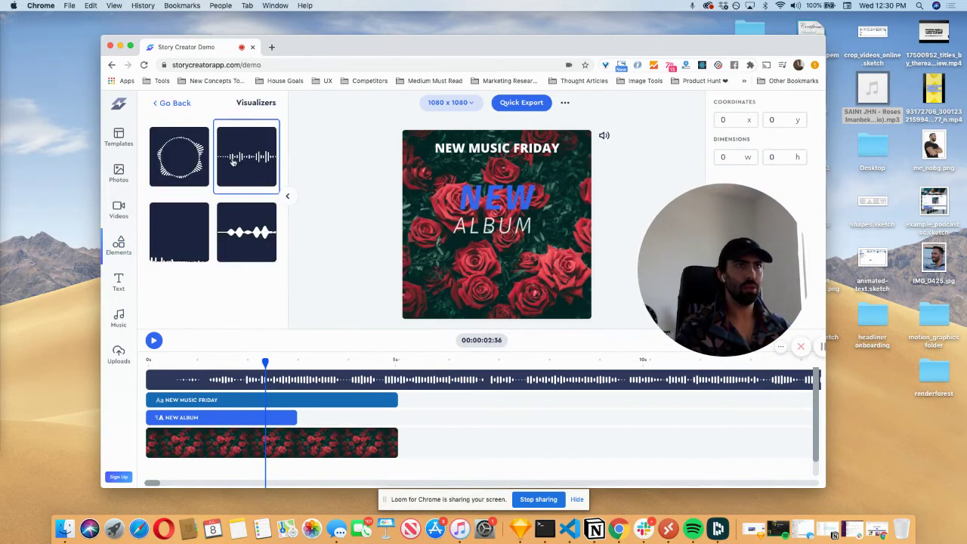
left_click(175, 166)
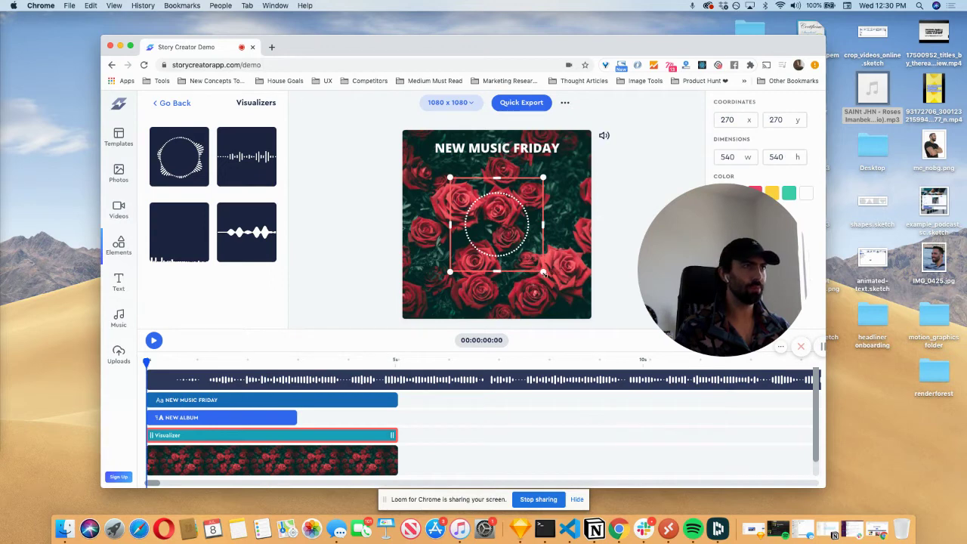
left_click_drag(542, 272, 503, 233)
Preview the circular visualizer, then replay the video from the beginning and stop.
left_click(152, 340)
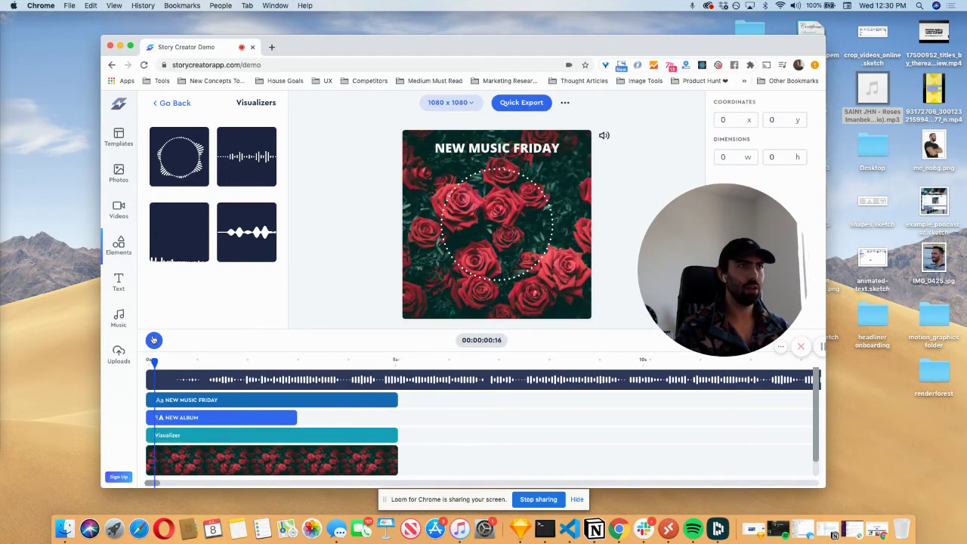
left_click(152, 340)
left_click(495, 227)
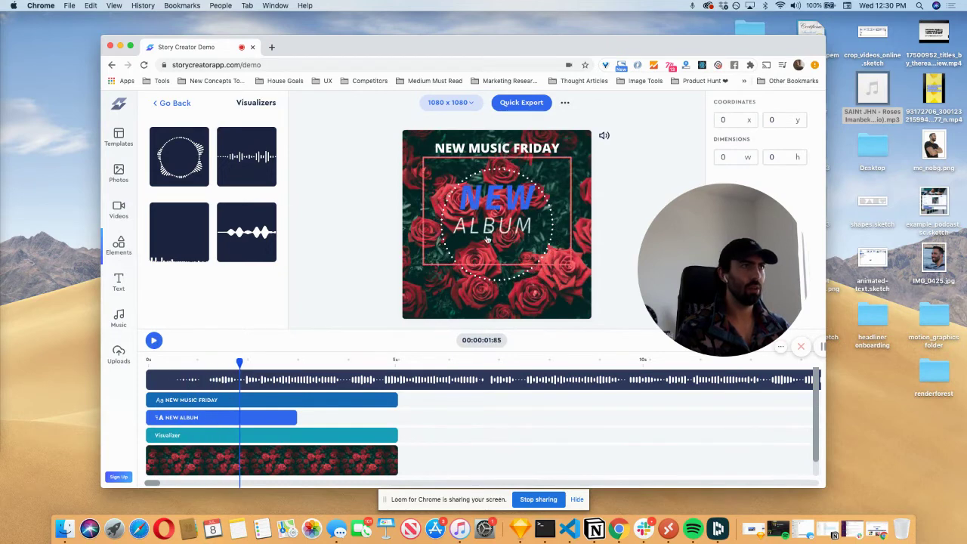
left_click(153, 360)
left_click(154, 341)
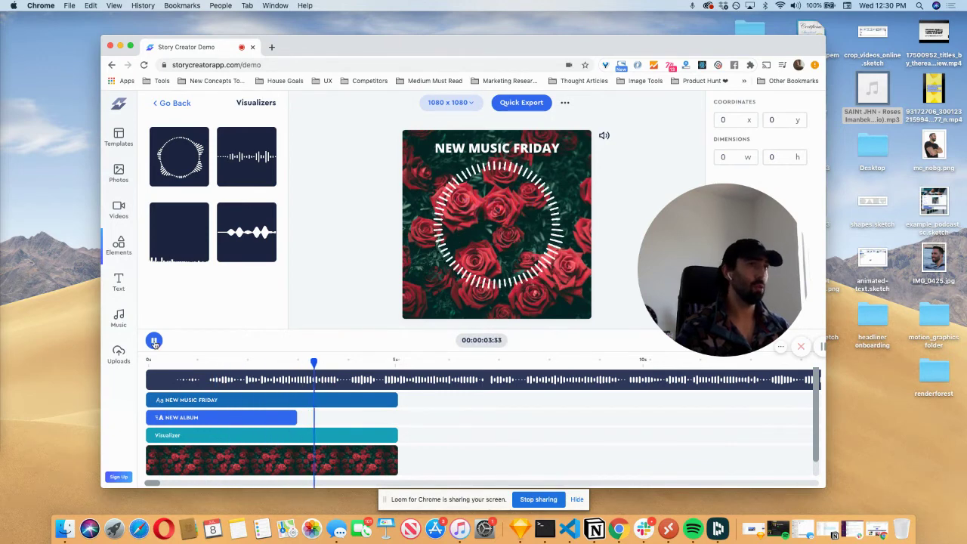
left_click(153, 341)
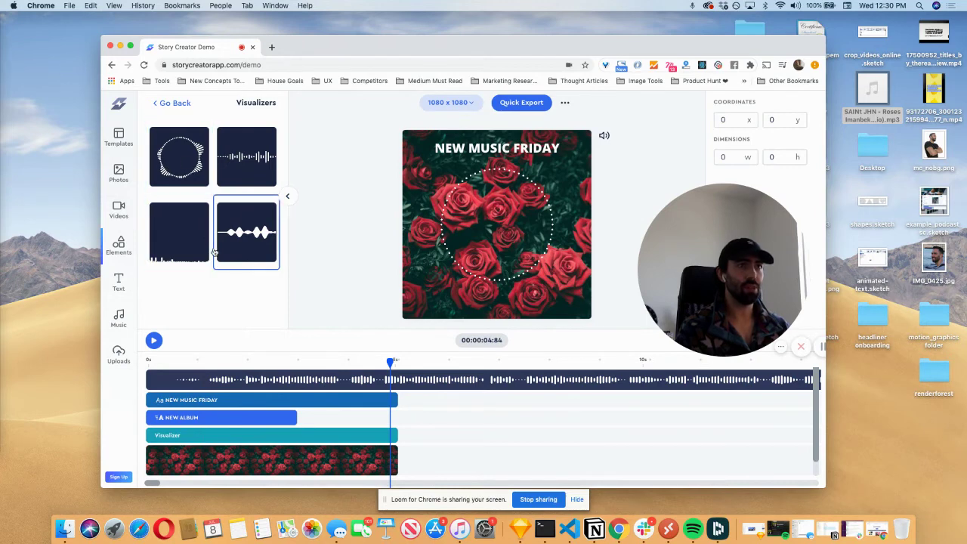
Delete the ring visualizer and stretch the fourth visualizer style along the canvas bottom.
left_click(420, 219)
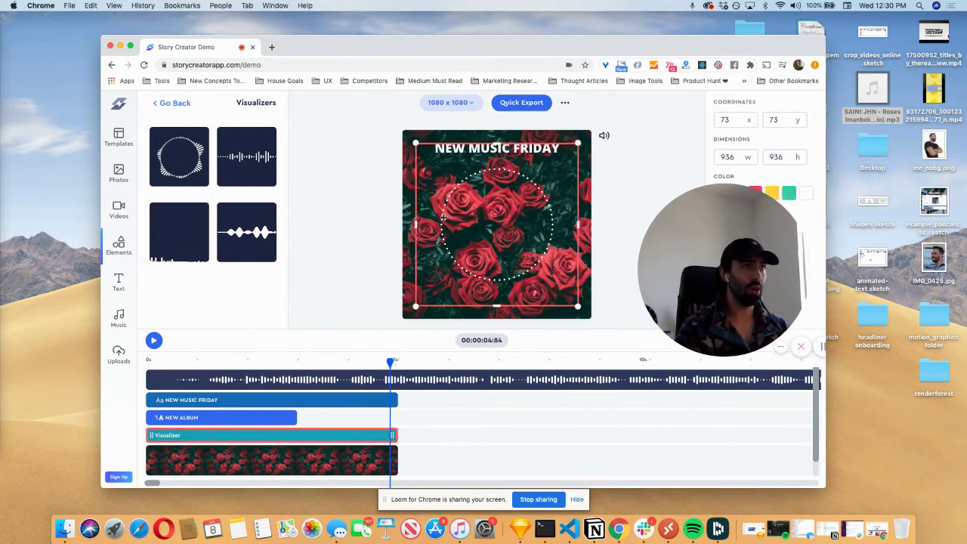
key("BackSpace")
left_click(195, 238)
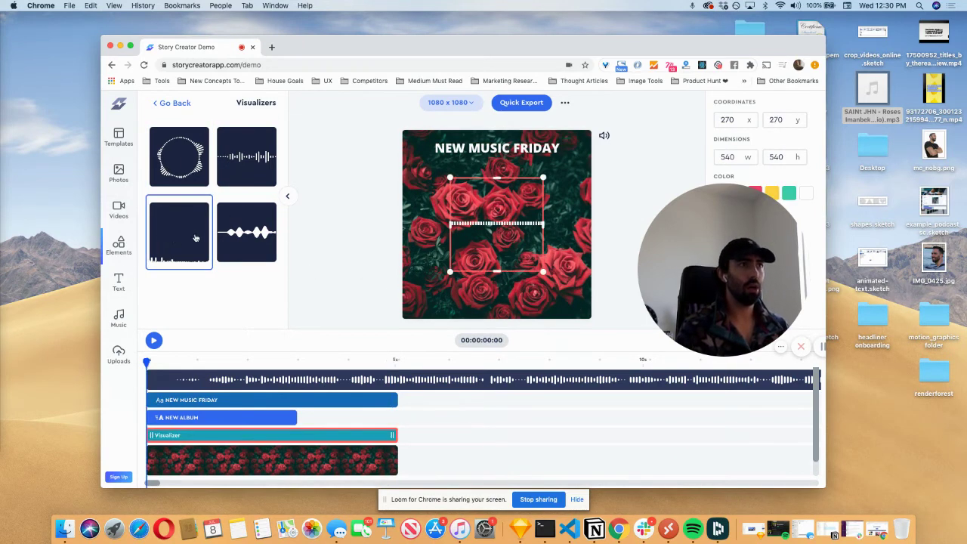
left_click_drag(548, 274, 510, 316)
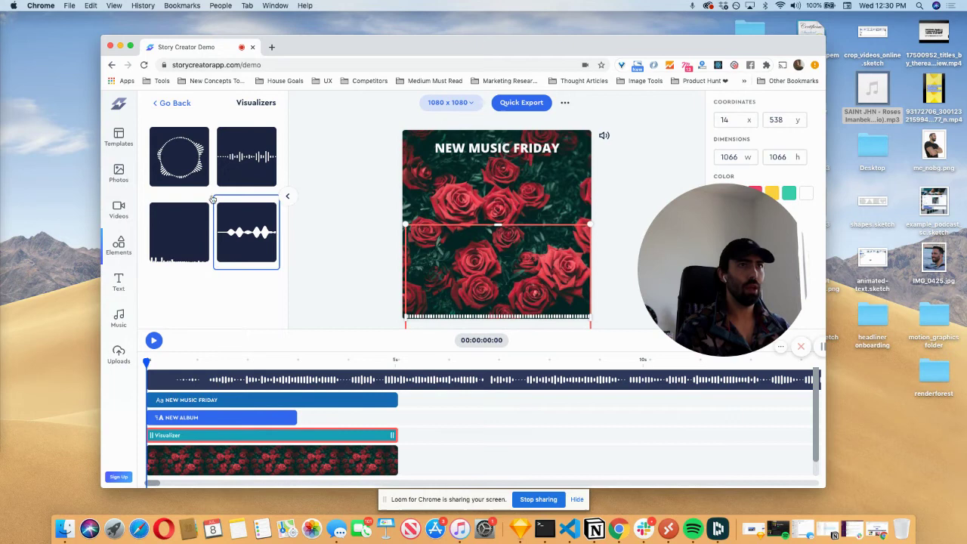
Preview the new bottom visualizer, pausing at 00:00:04:54.
left_click(154, 340)
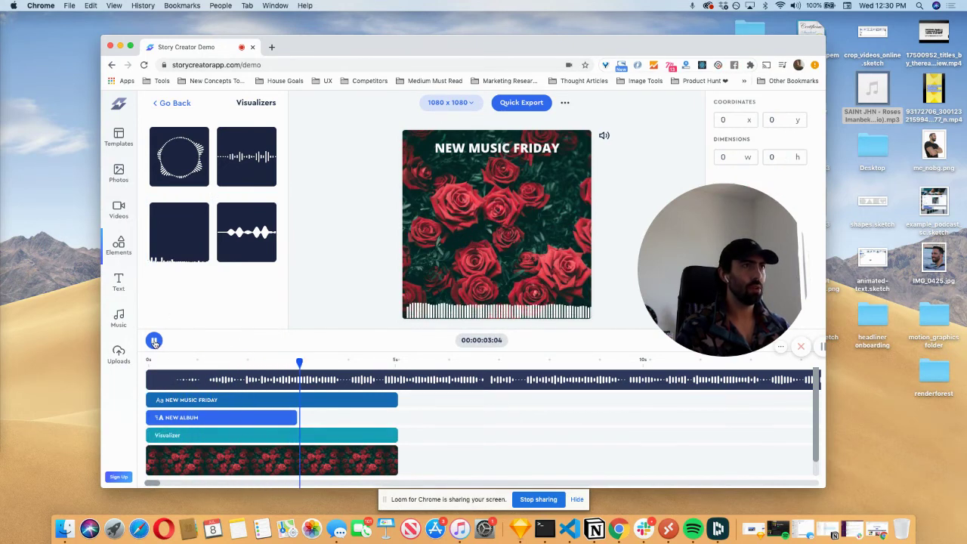
left_click(153, 341)
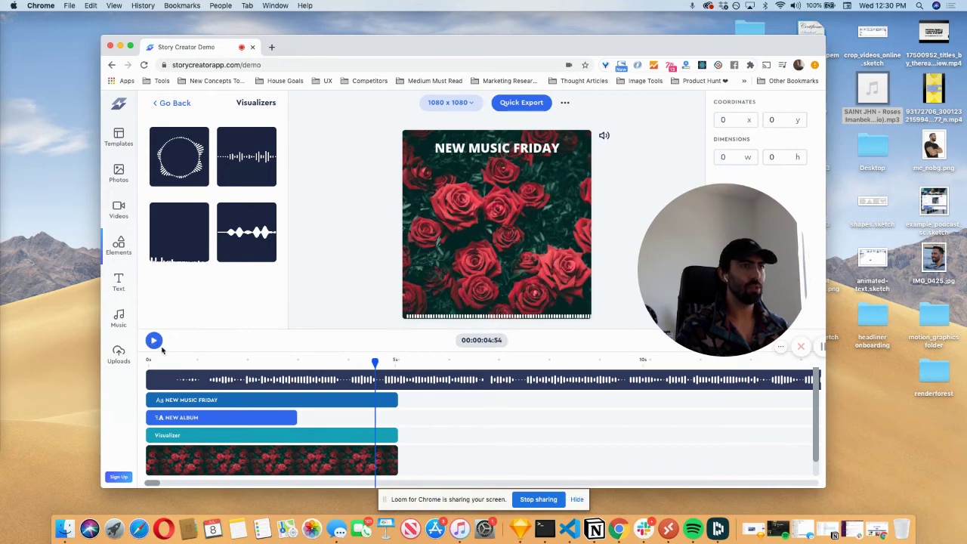
left_click_drag(639, 268, 275, 259)
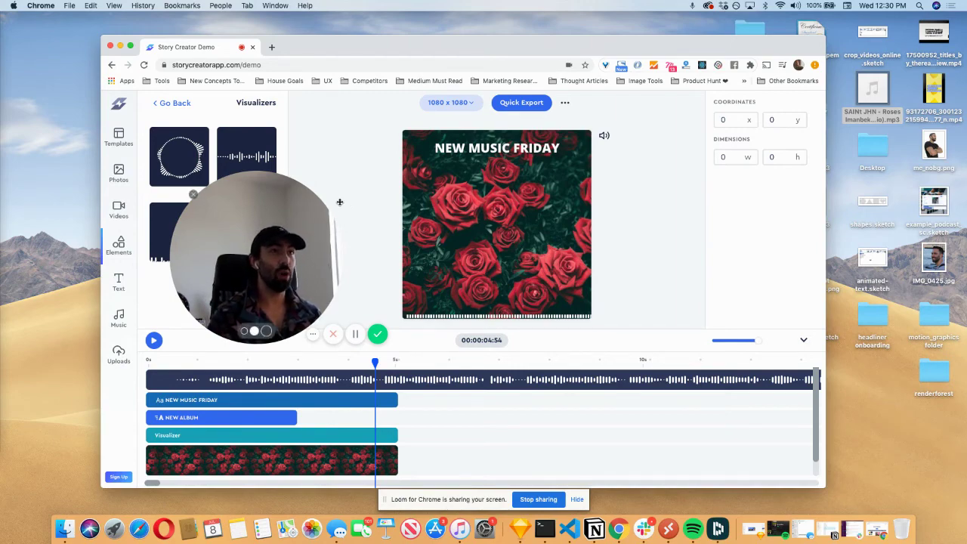
Request a Quick Export of the roses video, bringing up the account sign-up form.
left_click(521, 102)
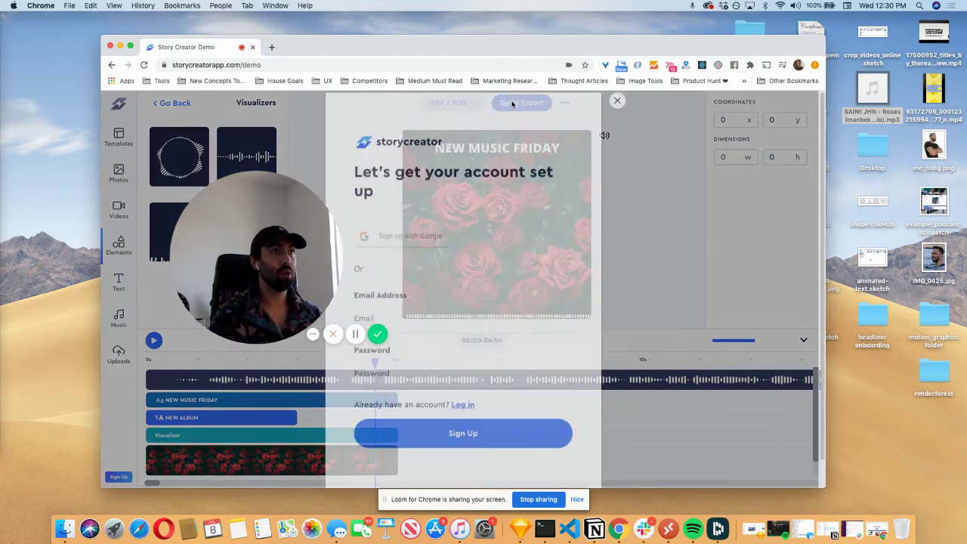